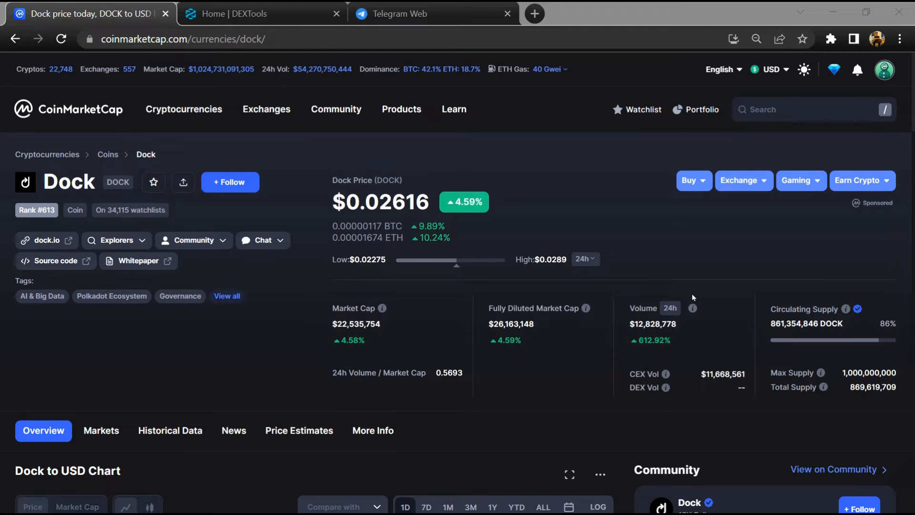
- Toggle the DOCK sentiment vote between bearish and bullish, settling on bearish
{"action": "left_click", "coordinate": [607, 236]}
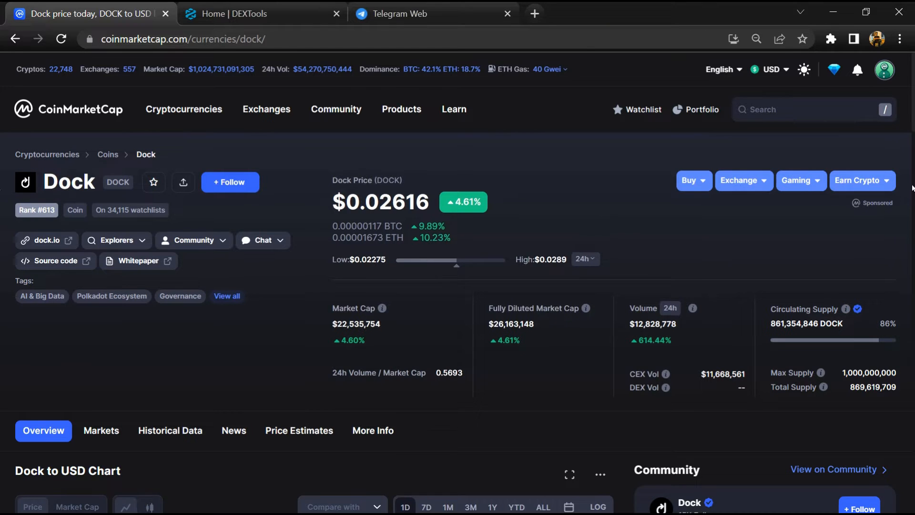
{"action": "scroll", "coordinate": [703, 224], "scroll_direction": "down", "scroll_amount": 3}
{"action": "scroll", "coordinate": [700, 221], "scroll_direction": "down", "scroll_amount": 2}
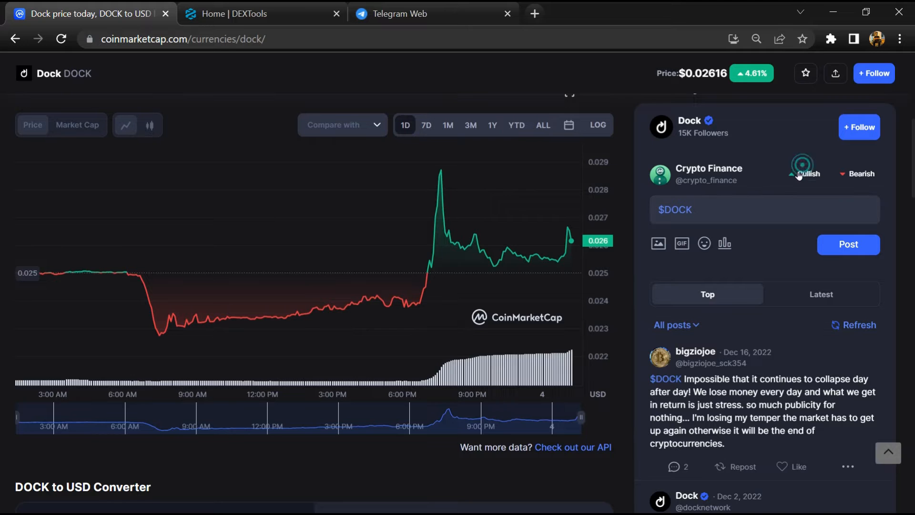
{"action": "left_click", "coordinate": [852, 175]}
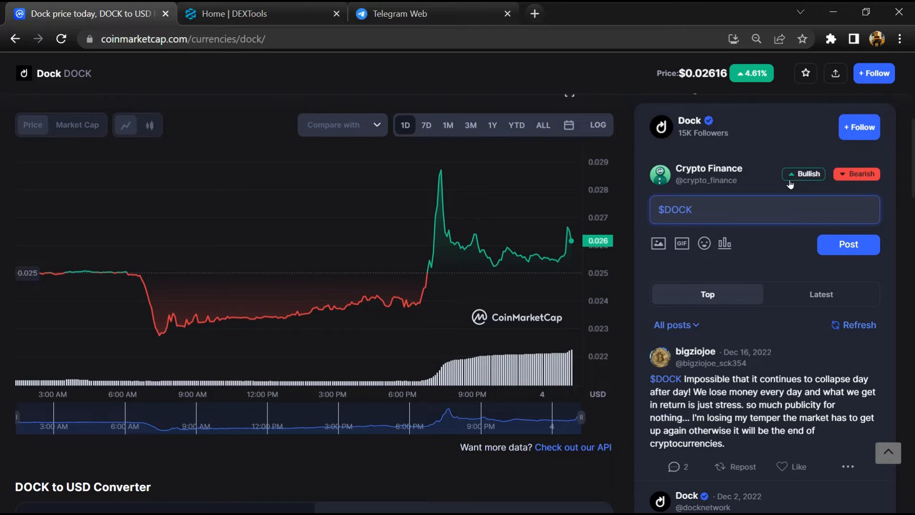
{"action": "left_click", "coordinate": [790, 176]}
{"action": "left_click", "coordinate": [852, 178]}
{"action": "scroll", "coordinate": [822, 214], "scroll_direction": "down", "scroll_amount": 2}
{"action": "scroll", "coordinate": [736, 321], "scroll_direction": "down", "scroll_amount": 3}
{"action": "scroll", "coordinate": [762, 328], "scroll_direction": "down", "scroll_amount": 3}
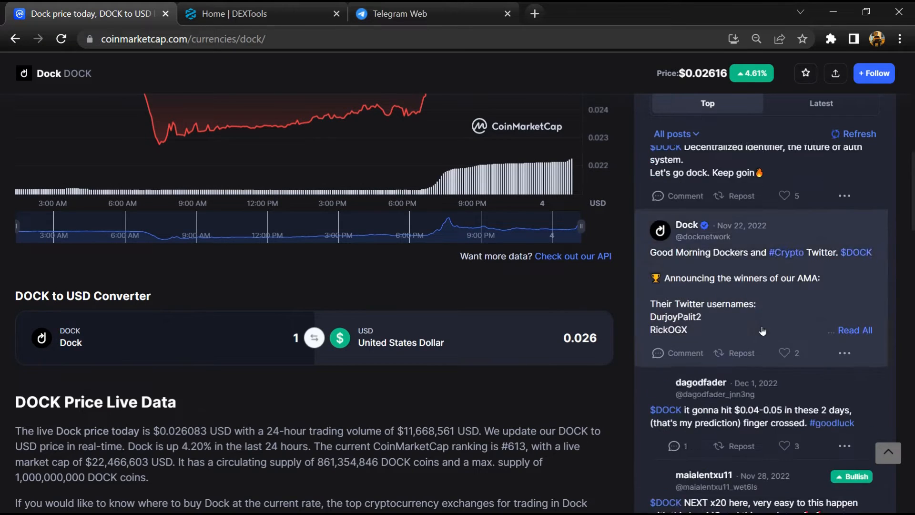
{"action": "scroll", "coordinate": [765, 326], "scroll_direction": "down", "scroll_amount": 3}
{"action": "scroll", "coordinate": [773, 322], "scroll_direction": "down", "scroll_amount": 3}
{"action": "scroll", "coordinate": [785, 315], "scroll_direction": "down", "scroll_amount": 3}
{"action": "scroll", "coordinate": [785, 315], "scroll_direction": "down", "scroll_amount": 3}
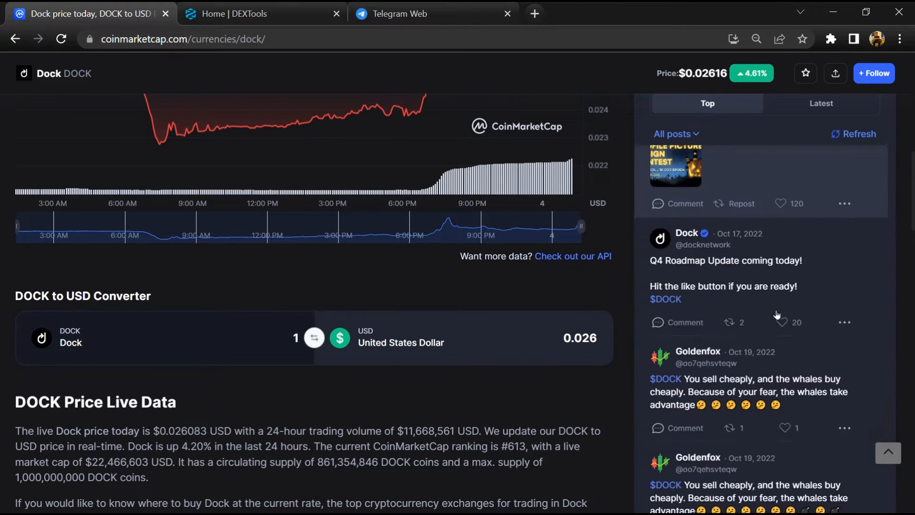
{"action": "scroll", "coordinate": [783, 315], "scroll_direction": "down", "scroll_amount": 3}
{"action": "scroll", "coordinate": [780, 315], "scroll_direction": "down", "scroll_amount": 3}
{"action": "scroll", "coordinate": [777, 316], "scroll_direction": "down", "scroll_amount": 3}
{"action": "scroll", "coordinate": [777, 316], "scroll_direction": "down", "scroll_amount": 3}
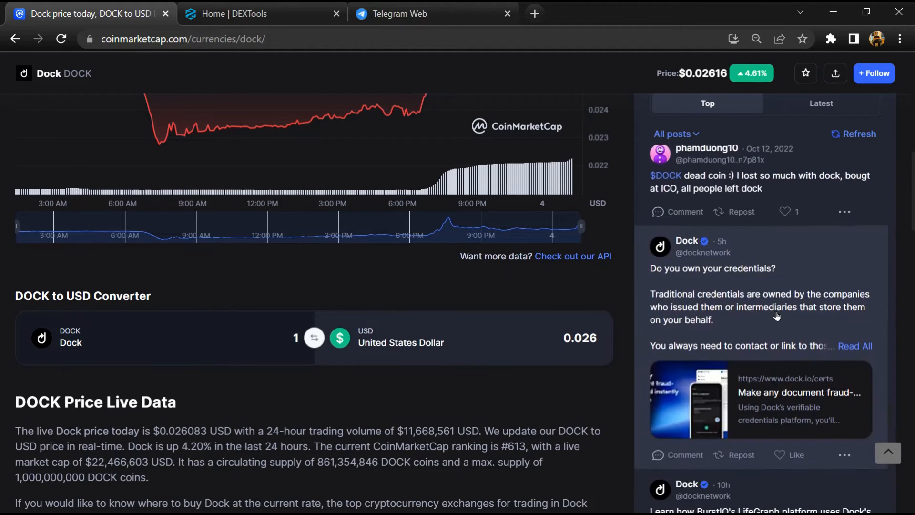
{"action": "scroll", "coordinate": [778, 317], "scroll_direction": "down", "scroll_amount": 3}
{"action": "scroll", "coordinate": [777, 316], "scroll_direction": "down", "scroll_amount": 3}
{"action": "scroll", "coordinate": [0, 318], "scroll_direction": "up", "scroll_amount": 3}
{"action": "scroll", "coordinate": [0, 318], "scroll_direction": "up", "scroll_amount": 5}
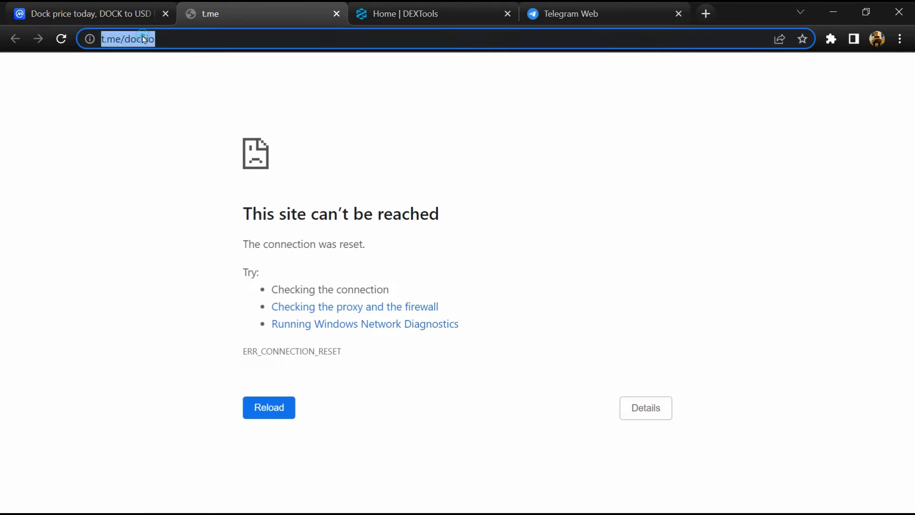
- Copy the dockio username from the t.me address and search it in Telegram Web
{"action": "double_click", "coordinate": [171, 39]}
{"action": "key", "text": "ctrl+c"}
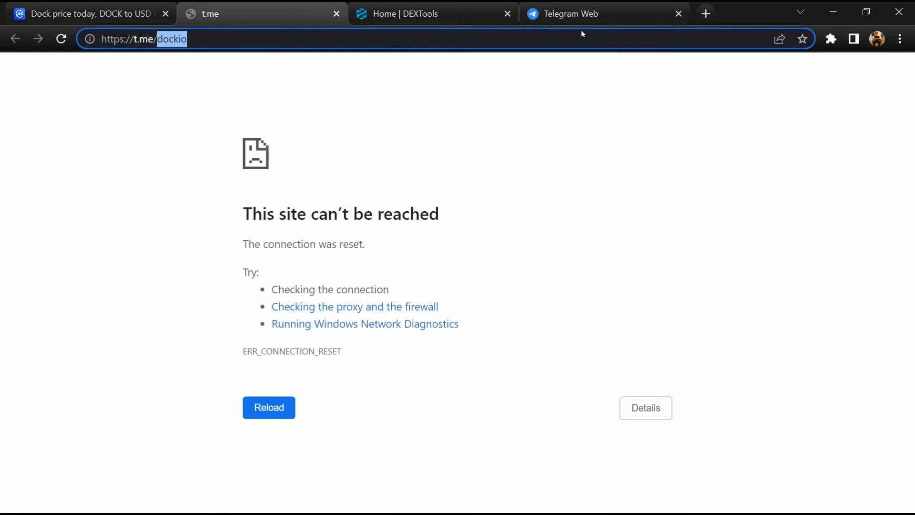
{"action": "left_click", "coordinate": [601, 17]}
{"action": "left_click", "coordinate": [164, 71]}
{"action": "key", "text": "ctrl+v"}
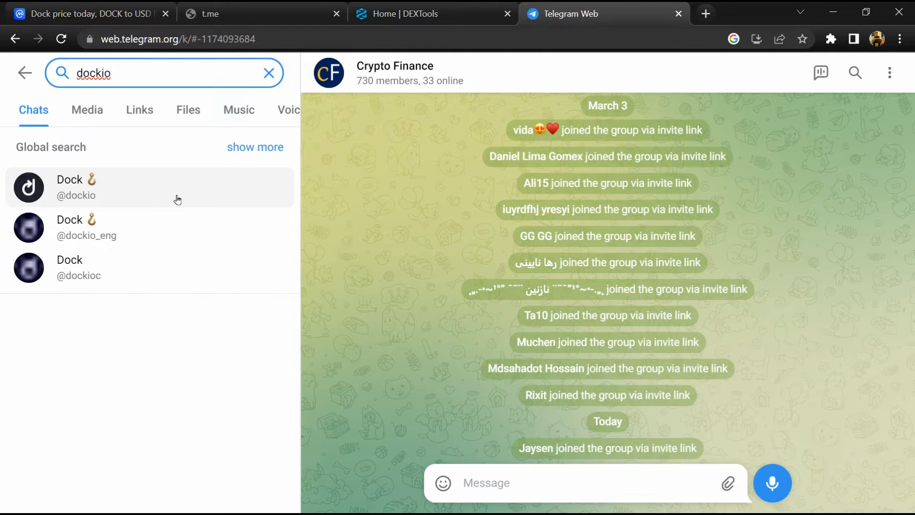
{"action": "left_click", "coordinate": [176, 199]}
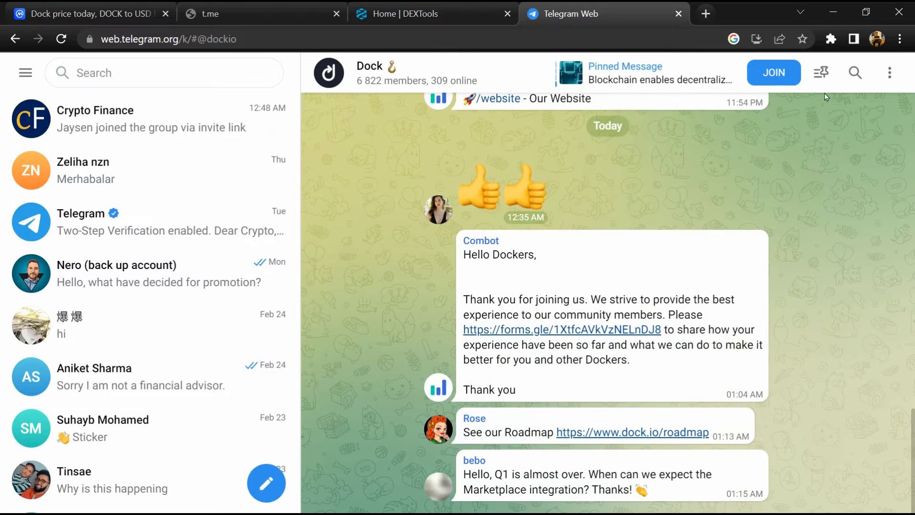
{"action": "left_click", "coordinate": [850, 73]}
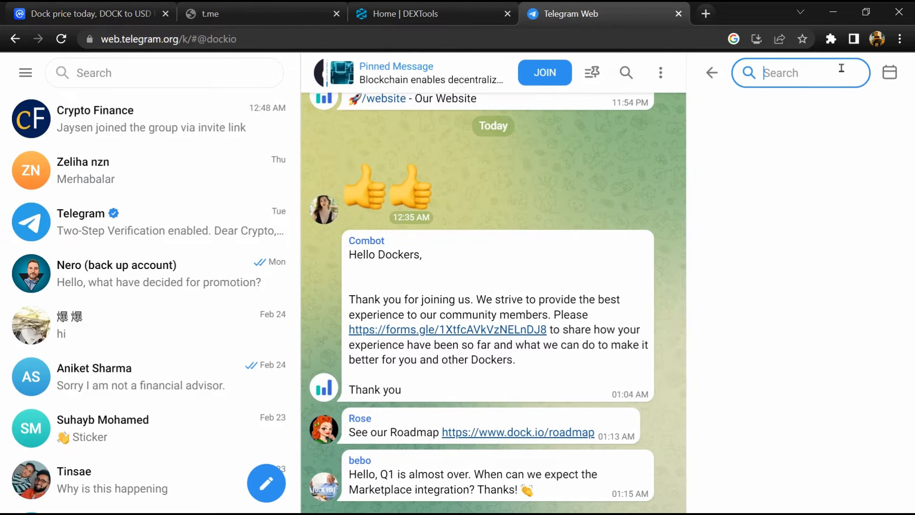
{"action": "type", "text": "scam"}
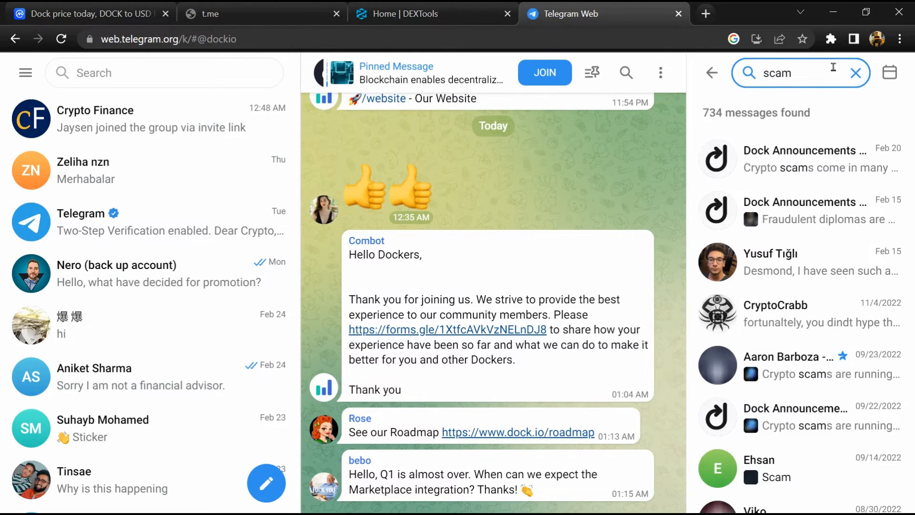
{"action": "left_click", "coordinate": [786, 211]}
{"action": "left_click", "coordinate": [788, 292]}
{"action": "scroll", "coordinate": [789, 293], "scroll_direction": "down", "scroll_amount": 3}
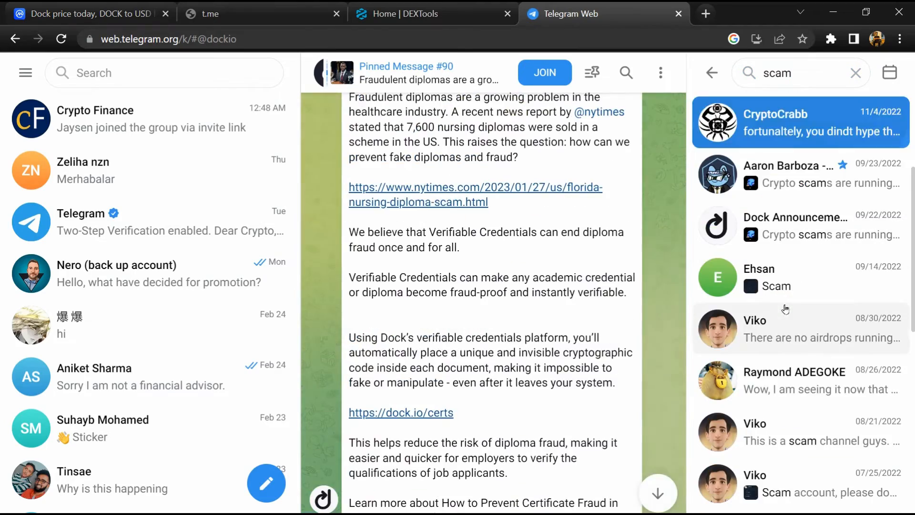
{"action": "scroll", "coordinate": [783, 304], "scroll_direction": "down", "scroll_amount": 3}
{"action": "scroll", "coordinate": [781, 315], "scroll_direction": "down", "scroll_amount": 4}
{"action": "left_click", "coordinate": [781, 315]}
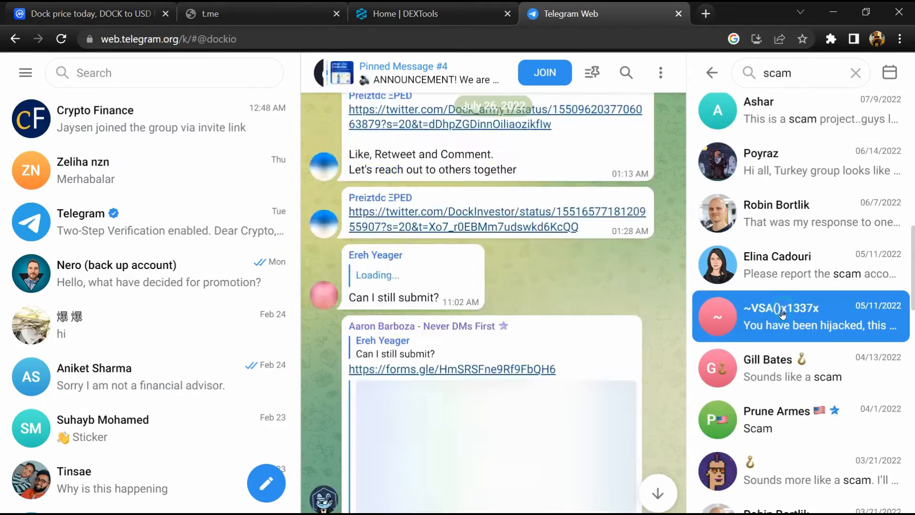
{"action": "scroll", "coordinate": [781, 315], "scroll_direction": "down", "scroll_amount": 3}
{"action": "scroll", "coordinate": [780, 316], "scroll_direction": "down", "scroll_amount": 3}
{"action": "left_click", "coordinate": [779, 318]}
{"action": "scroll", "coordinate": [779, 316], "scroll_direction": "down", "scroll_amount": 3}
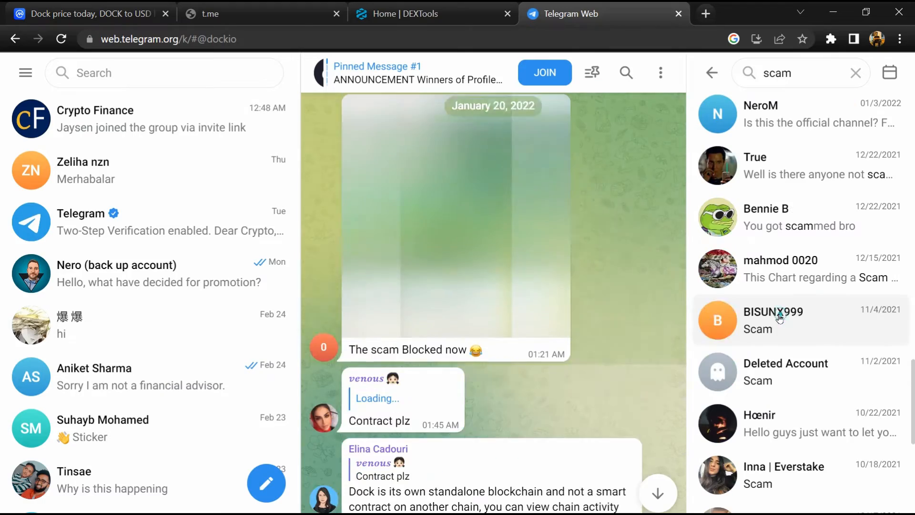
- Step through more scam-related messages, then return to the CoinMarketCap Dock page
{"action": "left_click", "coordinate": [778, 313]}
{"action": "left_click", "coordinate": [779, 363]}
{"action": "left_click", "coordinate": [779, 485]}
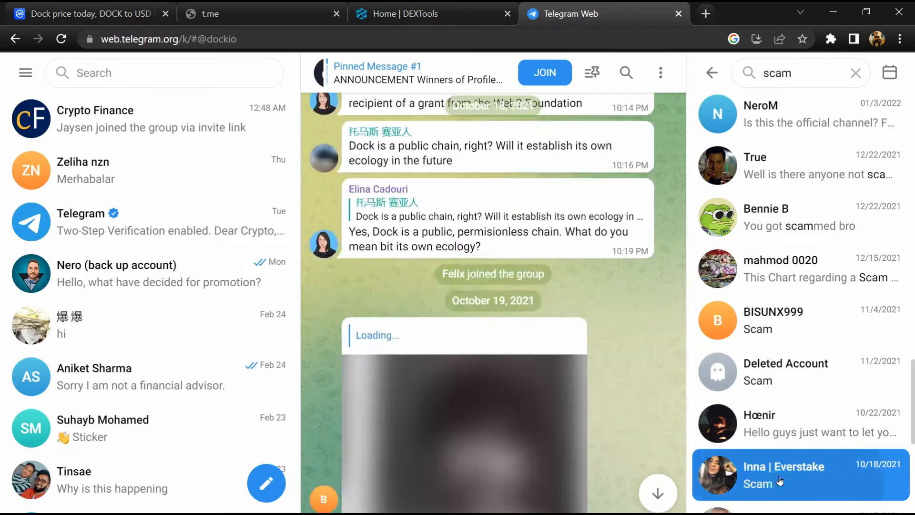
{"action": "scroll", "coordinate": [782, 400], "scroll_direction": "down", "scroll_amount": 3}
{"action": "left_click", "coordinate": [782, 397]}
{"action": "scroll", "coordinate": [783, 398], "scroll_direction": "down", "scroll_amount": 3}
{"action": "left_click", "coordinate": [782, 399]}
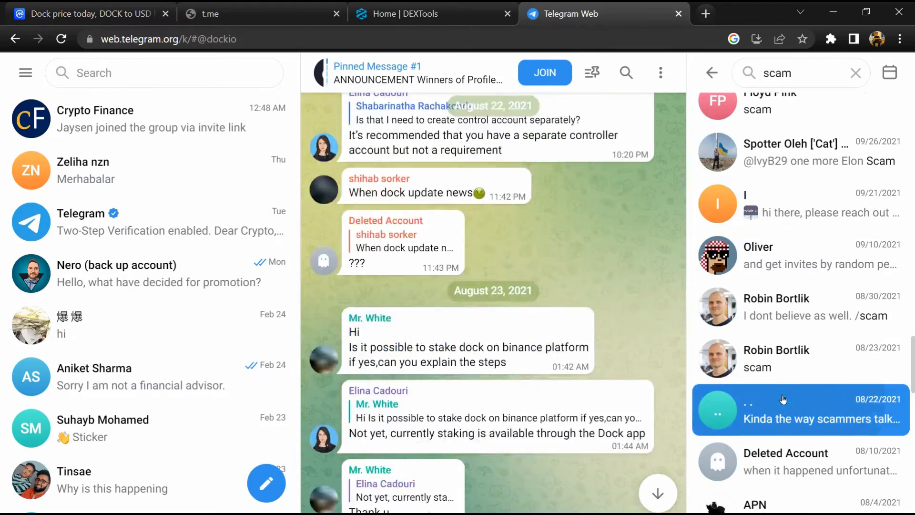
{"action": "scroll", "coordinate": [782, 399], "scroll_direction": "down", "scroll_amount": 3}
{"action": "left_click", "coordinate": [781, 336]}
{"action": "scroll", "coordinate": [781, 337], "scroll_direction": "down", "scroll_amount": 3}
{"action": "left_click", "coordinate": [781, 287]}
{"action": "left_click", "coordinate": [57, 13]}
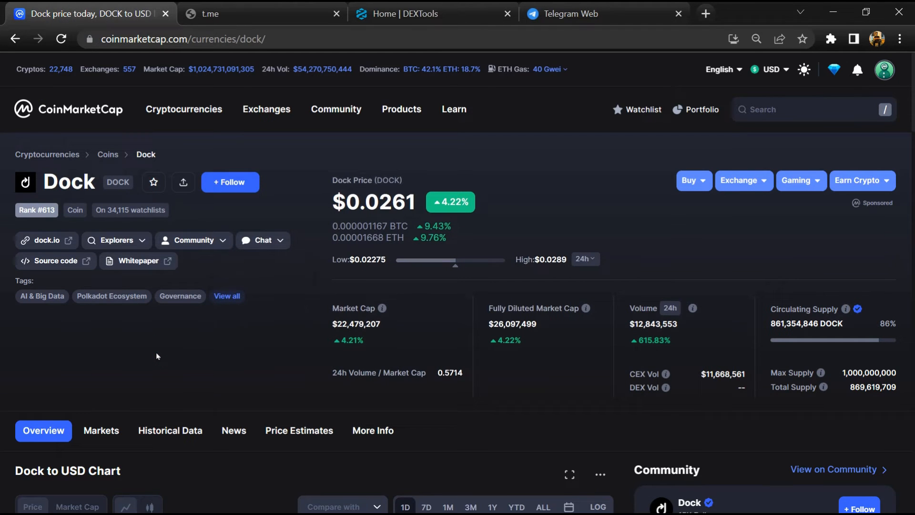
- Copy the DOCK ticker from the Dock page and switch to DEXTools
{"action": "double_click", "coordinate": [117, 182]}
{"action": "right_click", "coordinate": [117, 182]}
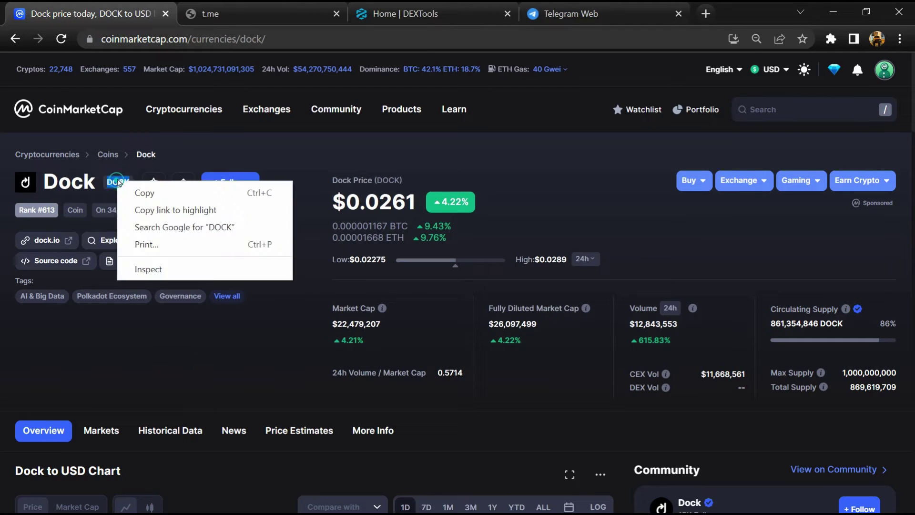
{"action": "left_click", "coordinate": [140, 193]}
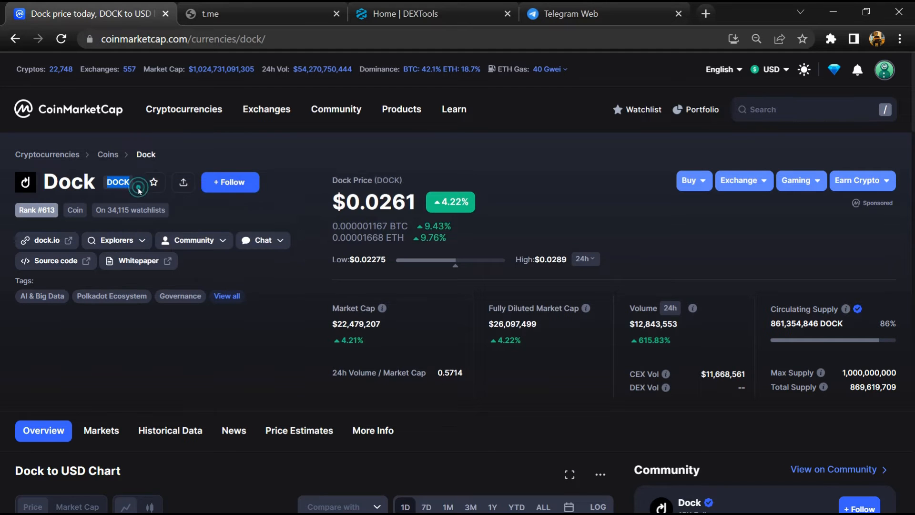
{"action": "left_click", "coordinate": [436, 21]}
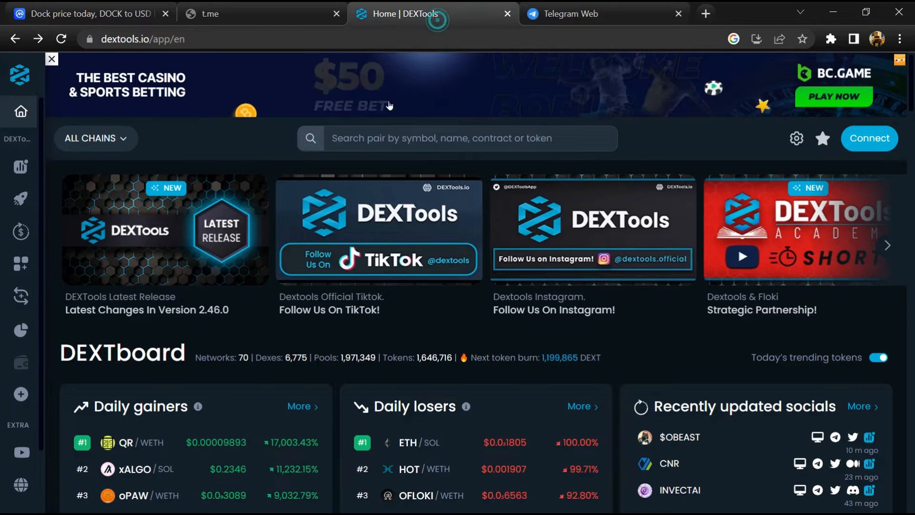
- Search DEXTools for DOCK and open the DOCK/BUSD pair page
{"action": "left_click", "coordinate": [404, 137]}
{"action": "right_click", "coordinate": [393, 74]}
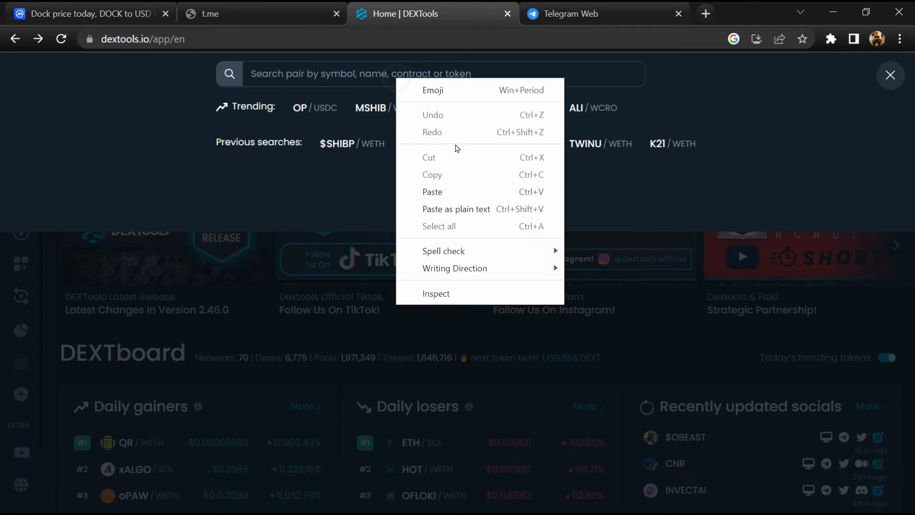
{"action": "left_click", "coordinate": [433, 192]}
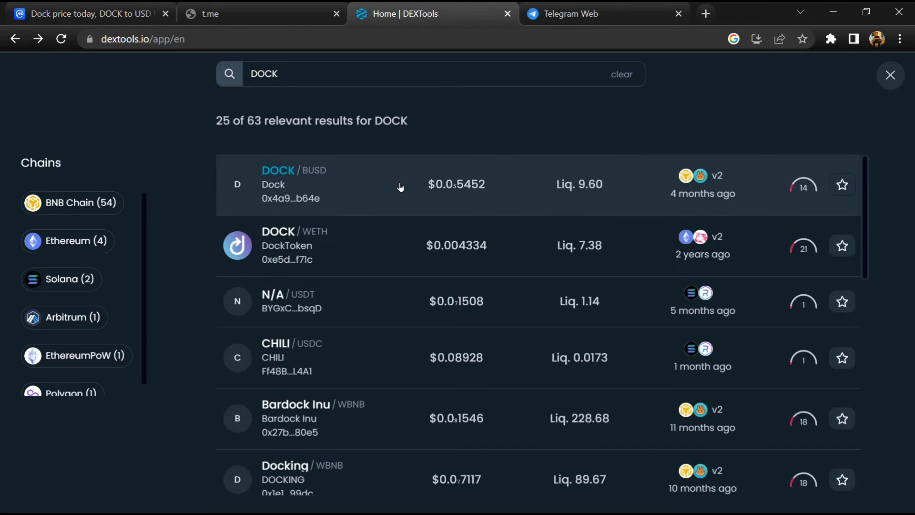
{"action": "left_click", "coordinate": [400, 187]}
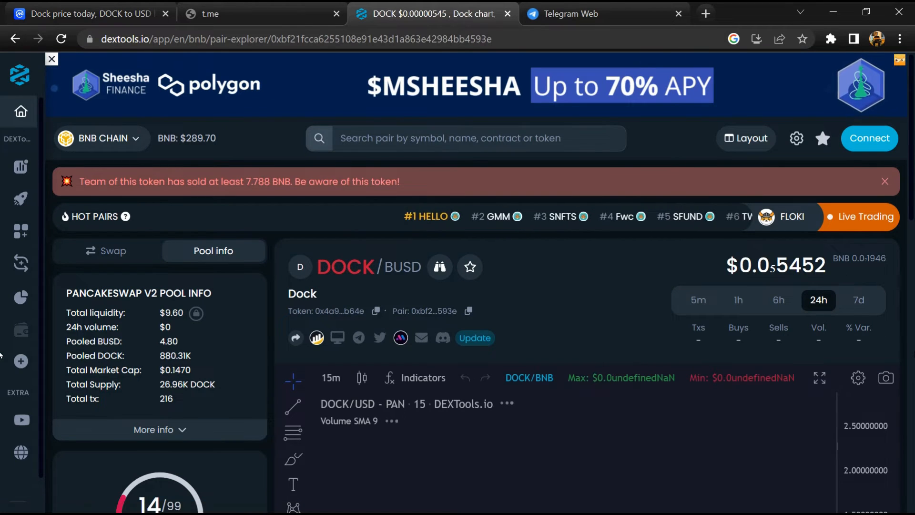
{"action": "scroll", "coordinate": [131, 109], "scroll_direction": "down", "scroll_amount": 6}
{"action": "scroll", "coordinate": [130, 109], "scroll_direction": "down", "scroll_amount": 3}
{"action": "scroll", "coordinate": [130, 109], "scroll_direction": "down", "scroll_amount": 1}
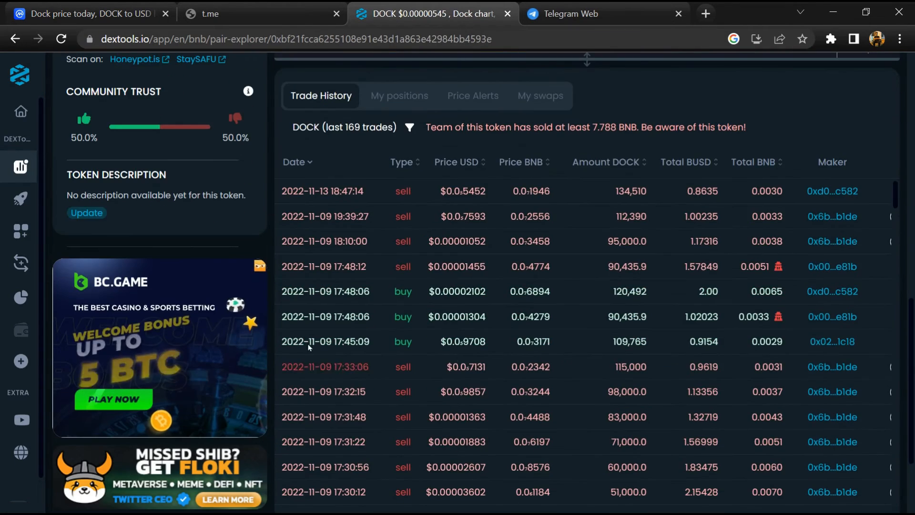
- Review the 50.0% / 50.0% Community Trust split, then return to the CoinMarketCap Dock page
{"action": "triple_click", "coordinate": [104, 106]}
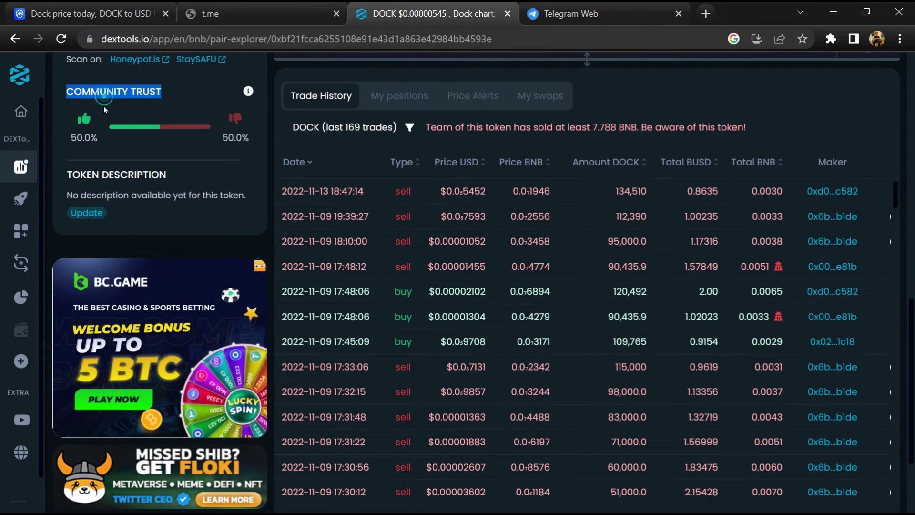
{"action": "double_click", "coordinate": [82, 137]}
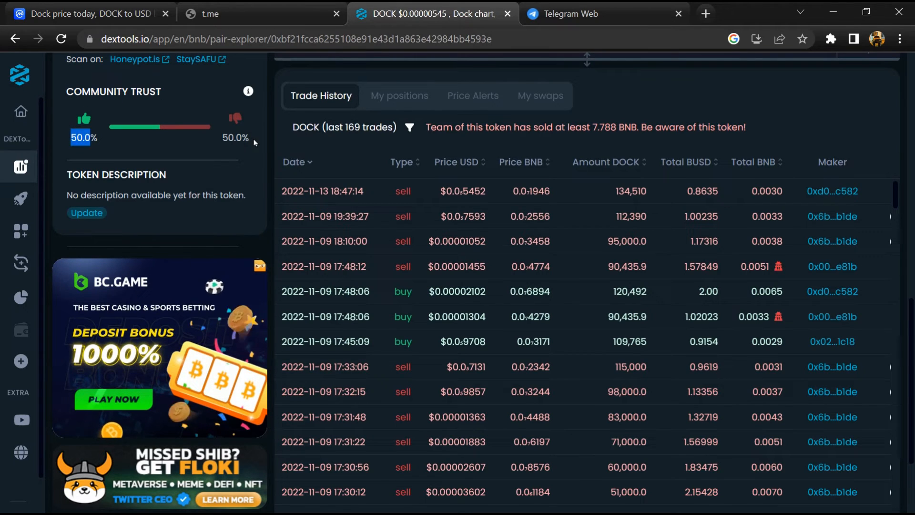
{"action": "double_click", "coordinate": [236, 137]}
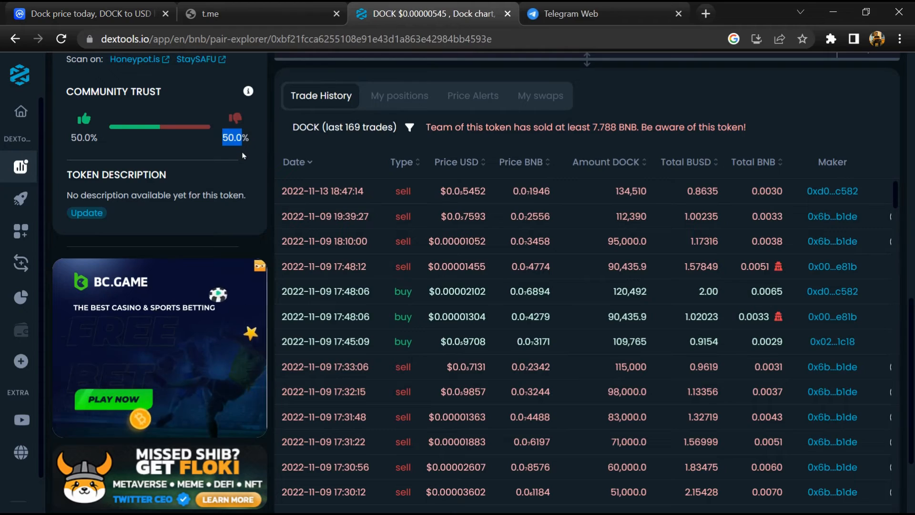
{"action": "scroll", "coordinate": [244, 155], "scroll_direction": "down", "scroll_amount": 10}
{"action": "scroll", "coordinate": [429, 250], "scroll_direction": "up", "scroll_amount": 8}
{"action": "scroll", "coordinate": [604, 315], "scroll_direction": "down", "scroll_amount": 3}
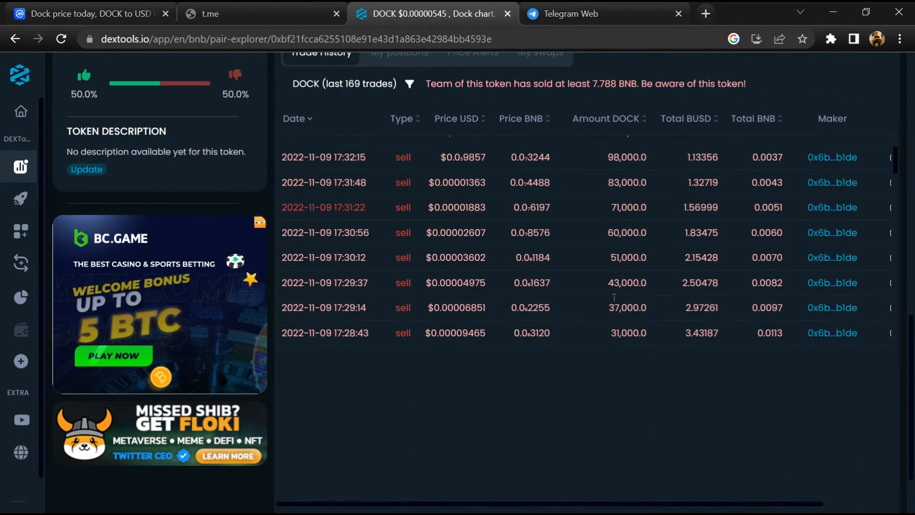
{"action": "scroll", "coordinate": [601, 319], "scroll_direction": "down", "scroll_amount": 2}
{"action": "scroll", "coordinate": [572, 333], "scroll_direction": "down", "scroll_amount": 3}
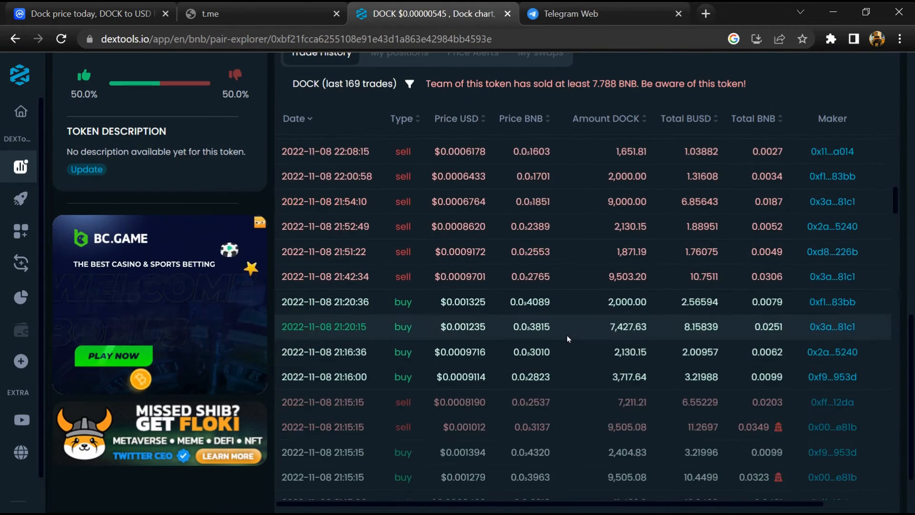
{"action": "scroll", "coordinate": [567, 337], "scroll_direction": "down", "scroll_amount": 2}
{"action": "scroll", "coordinate": [567, 337], "scroll_direction": "down", "scroll_amount": 3}
{"action": "scroll", "coordinate": [566, 340], "scroll_direction": "down", "scroll_amount": 2}
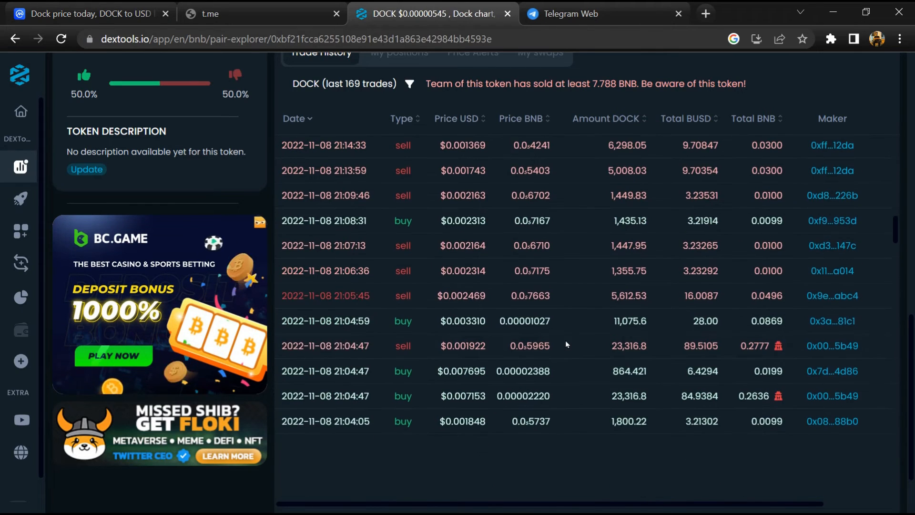
{"action": "left_click", "coordinate": [68, 14]}
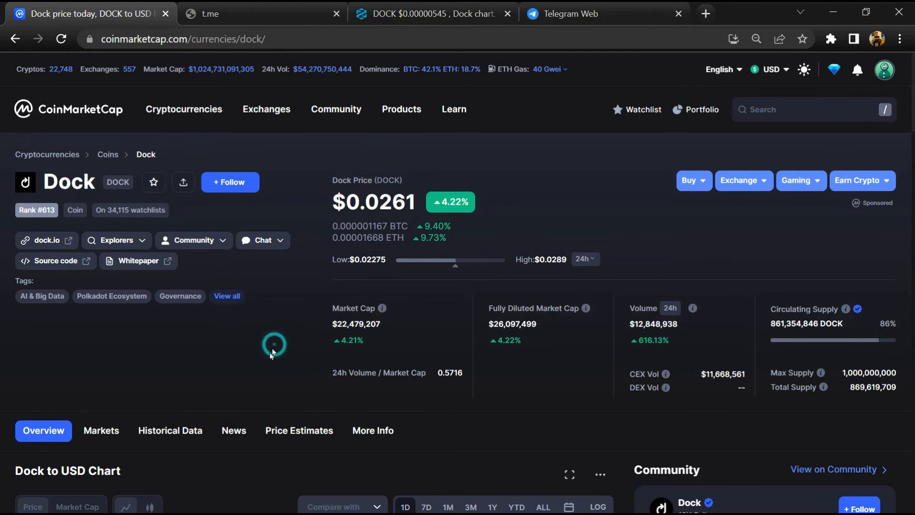
{"action": "scroll", "coordinate": [165, 336], "scroll_direction": "down", "scroll_amount": 3}
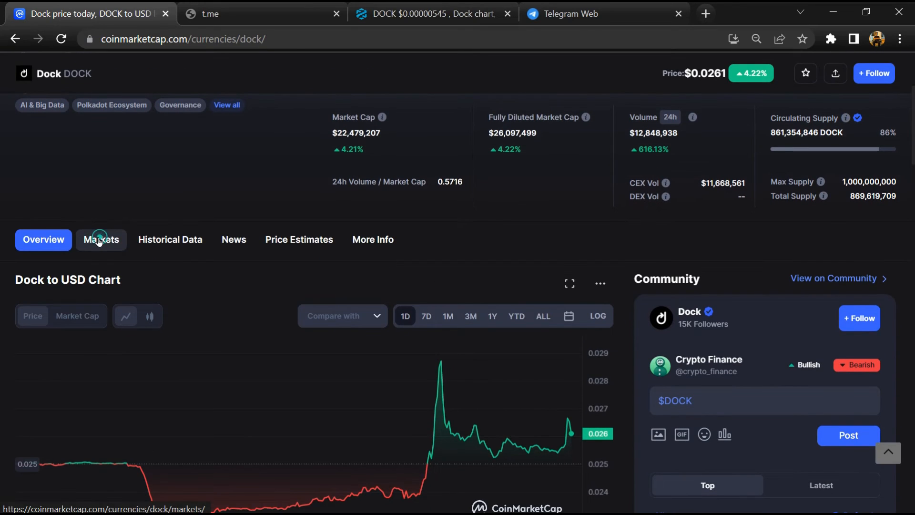
- Show the Dock Markets list led by Binance DOCK/USDT, DOCK/BUSD and DOCK/BTC
{"action": "left_click", "coordinate": [99, 239]}
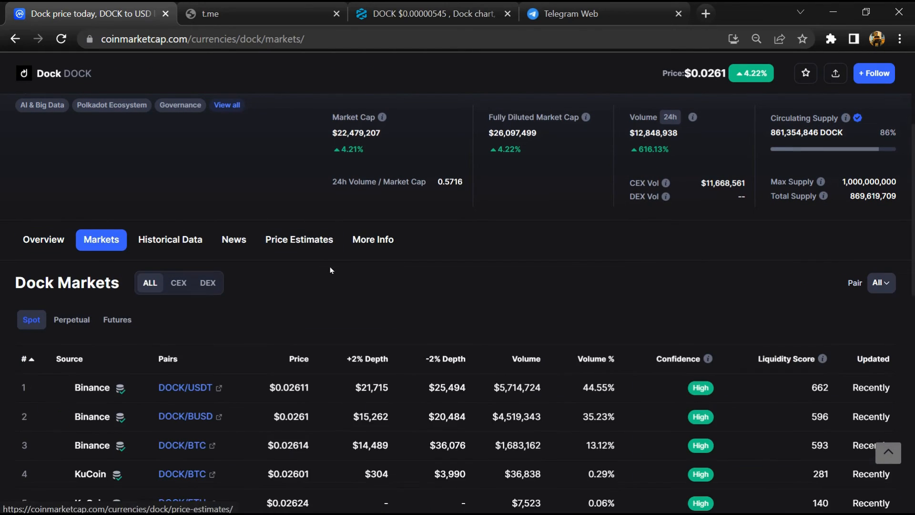
{"action": "scroll", "coordinate": [330, 269], "scroll_direction": "down", "scroll_amount": 1}
{"action": "scroll", "coordinate": [327, 297], "scroll_direction": "down", "scroll_amount": 3}
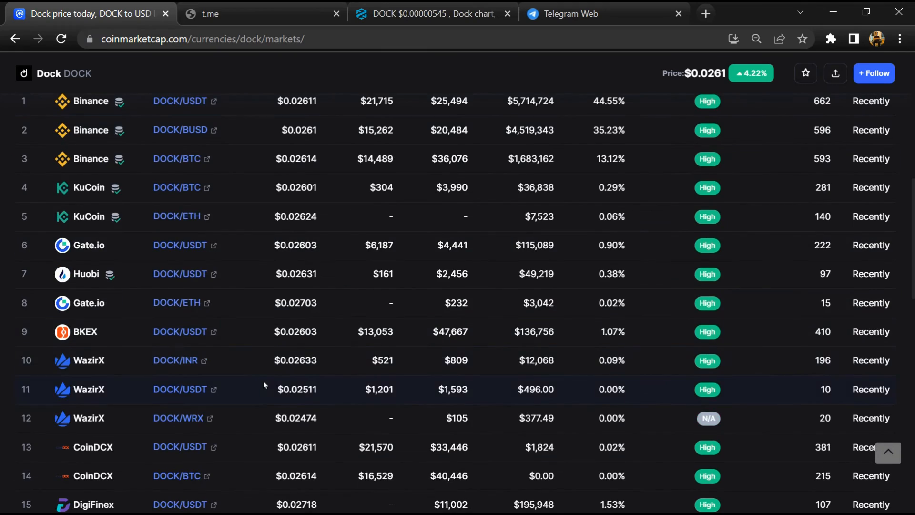
{"action": "scroll", "coordinate": [264, 385], "scroll_direction": "down", "scroll_amount": 2}
{"action": "scroll", "coordinate": [264, 388], "scroll_direction": "down", "scroll_amount": 3}
{"action": "scroll", "coordinate": [265, 390], "scroll_direction": "down", "scroll_amount": 3}
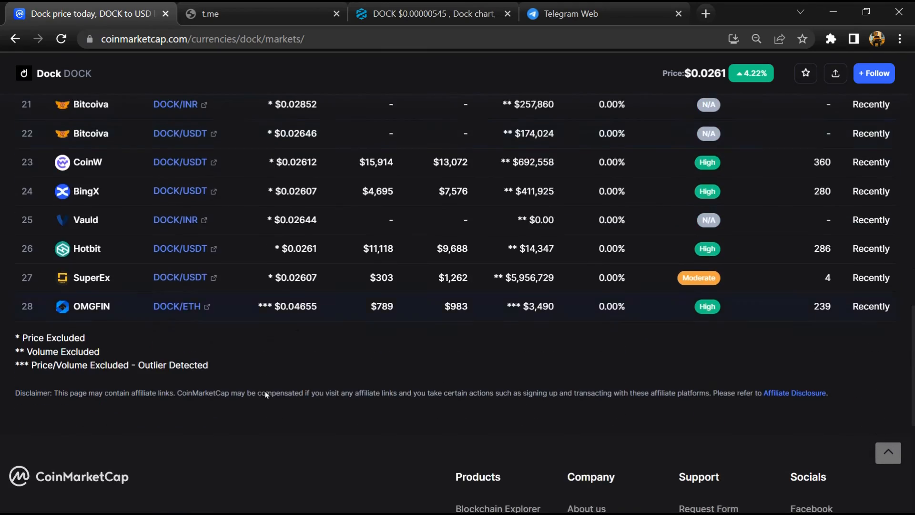
{"action": "scroll", "coordinate": [265, 393], "scroll_direction": "up", "scroll_amount": 1}
{"action": "scroll", "coordinate": [266, 391], "scroll_direction": "up", "scroll_amount": 2}
{"action": "scroll", "coordinate": [268, 391], "scroll_direction": "up", "scroll_amount": 3}
{"action": "scroll", "coordinate": [272, 389], "scroll_direction": "up", "scroll_amount": 2}
{"action": "scroll", "coordinate": [271, 389], "scroll_direction": "up", "scroll_amount": 1}
{"action": "scroll", "coordinate": [271, 390], "scroll_direction": "down", "scroll_amount": 2}
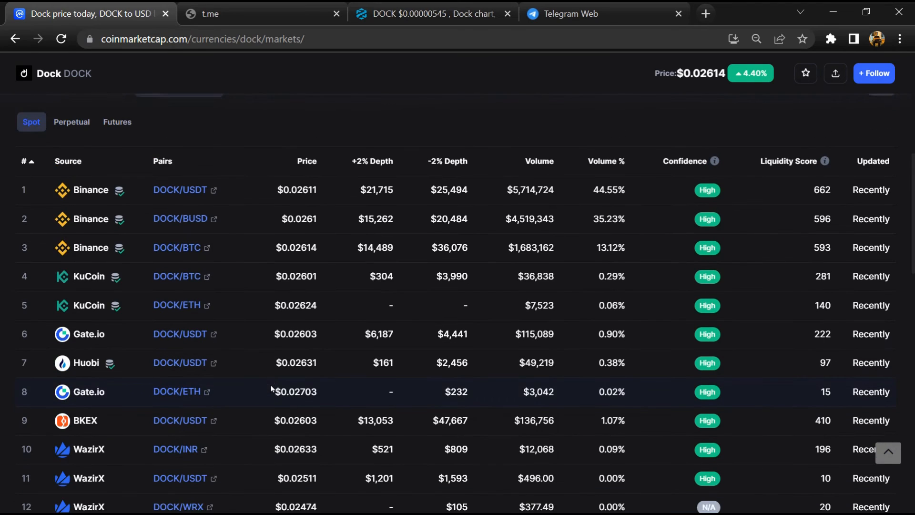